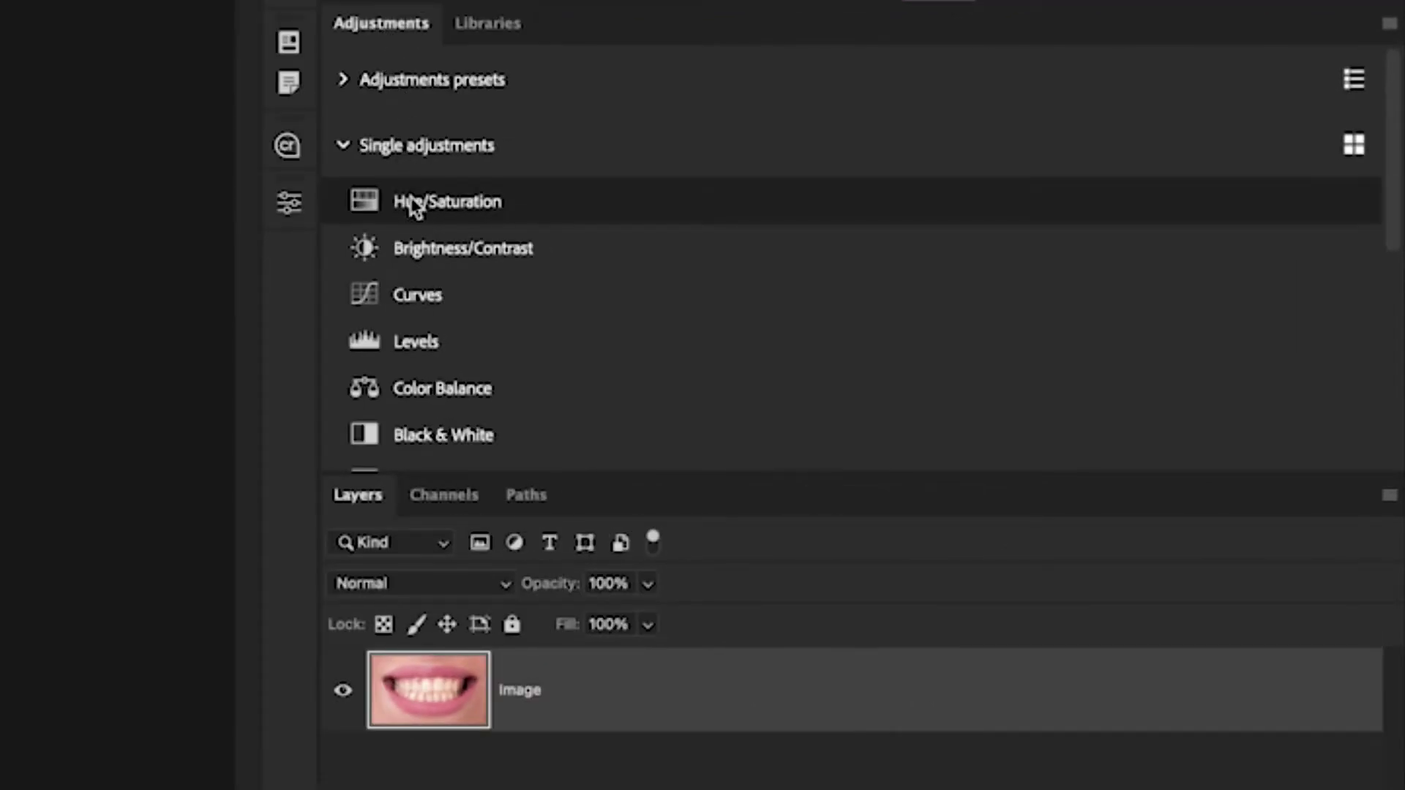
# Add a Hue/Saturation layer targeting Yellows and push saturation to +100 to reveal yellow areas
pyautogui.click(533, 204)
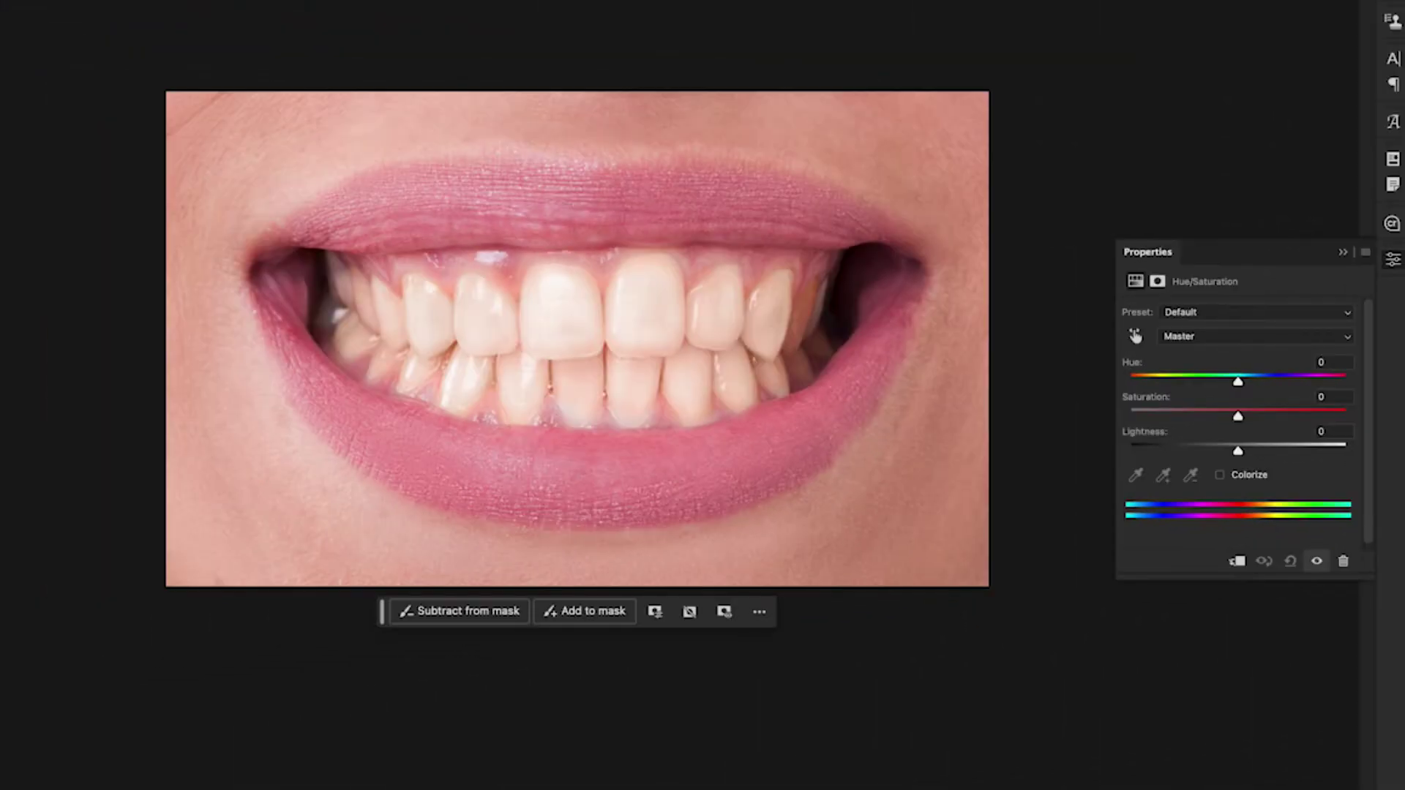
pyautogui.click(1252, 336)
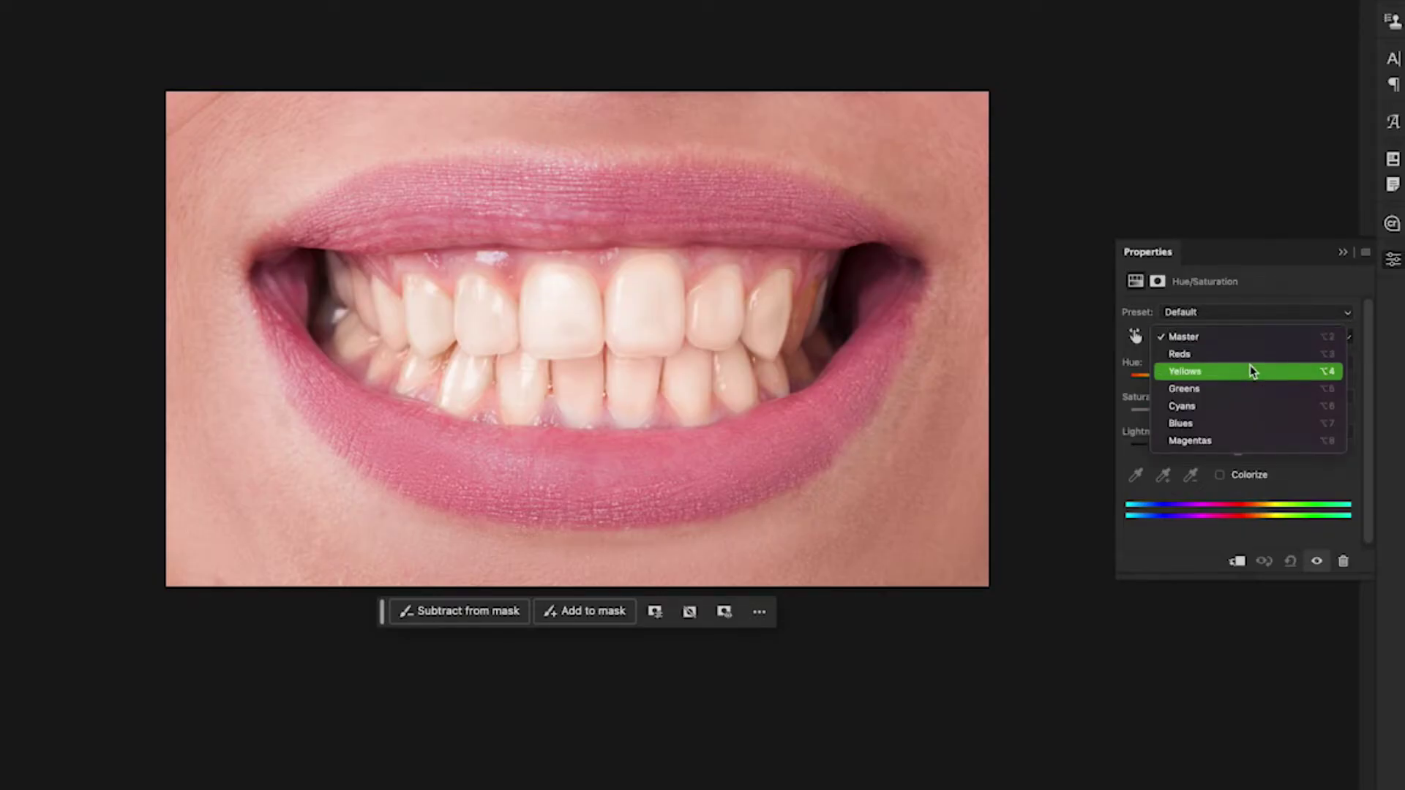
pyautogui.click(1211, 371)
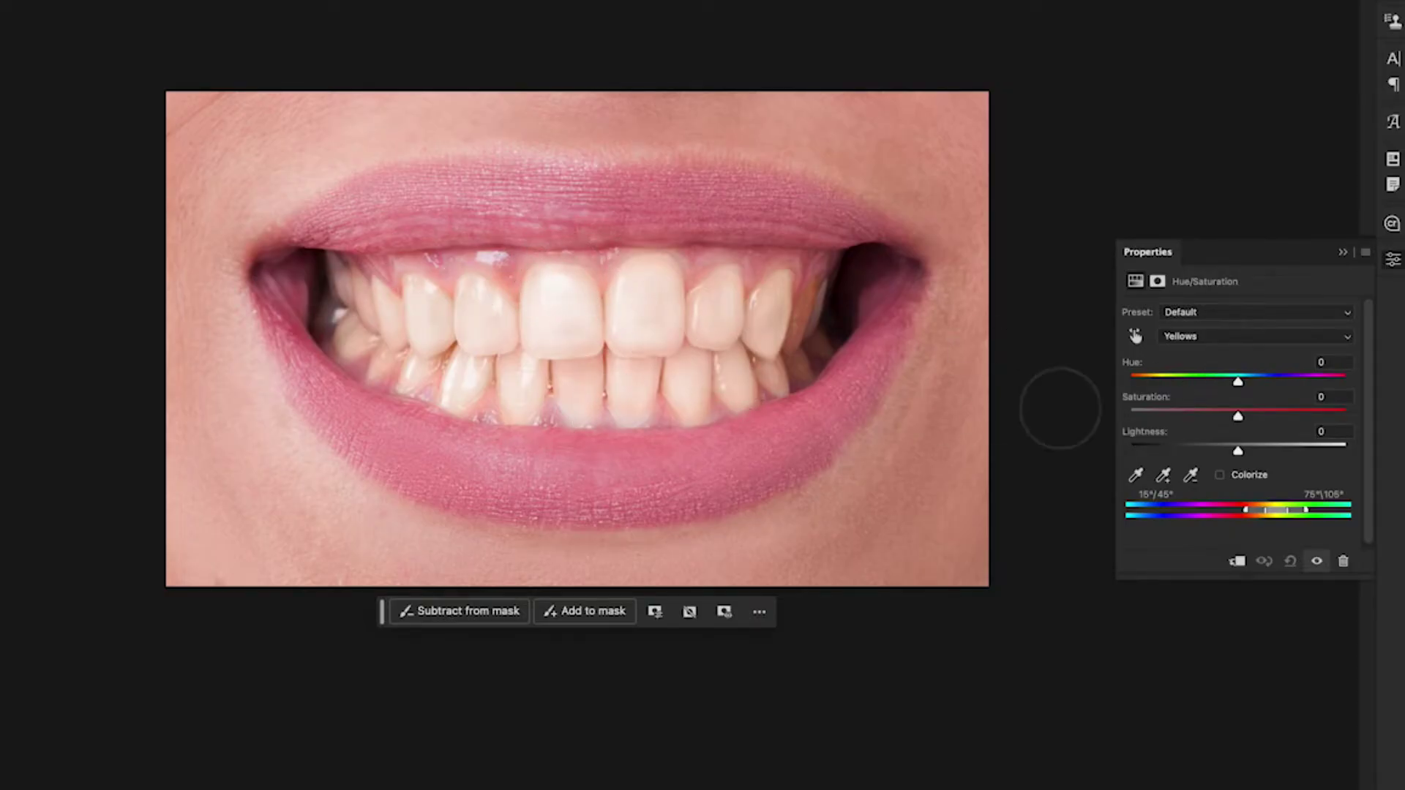
pyautogui.moveTo(1239, 414); pyautogui.dragTo(1352, 421)
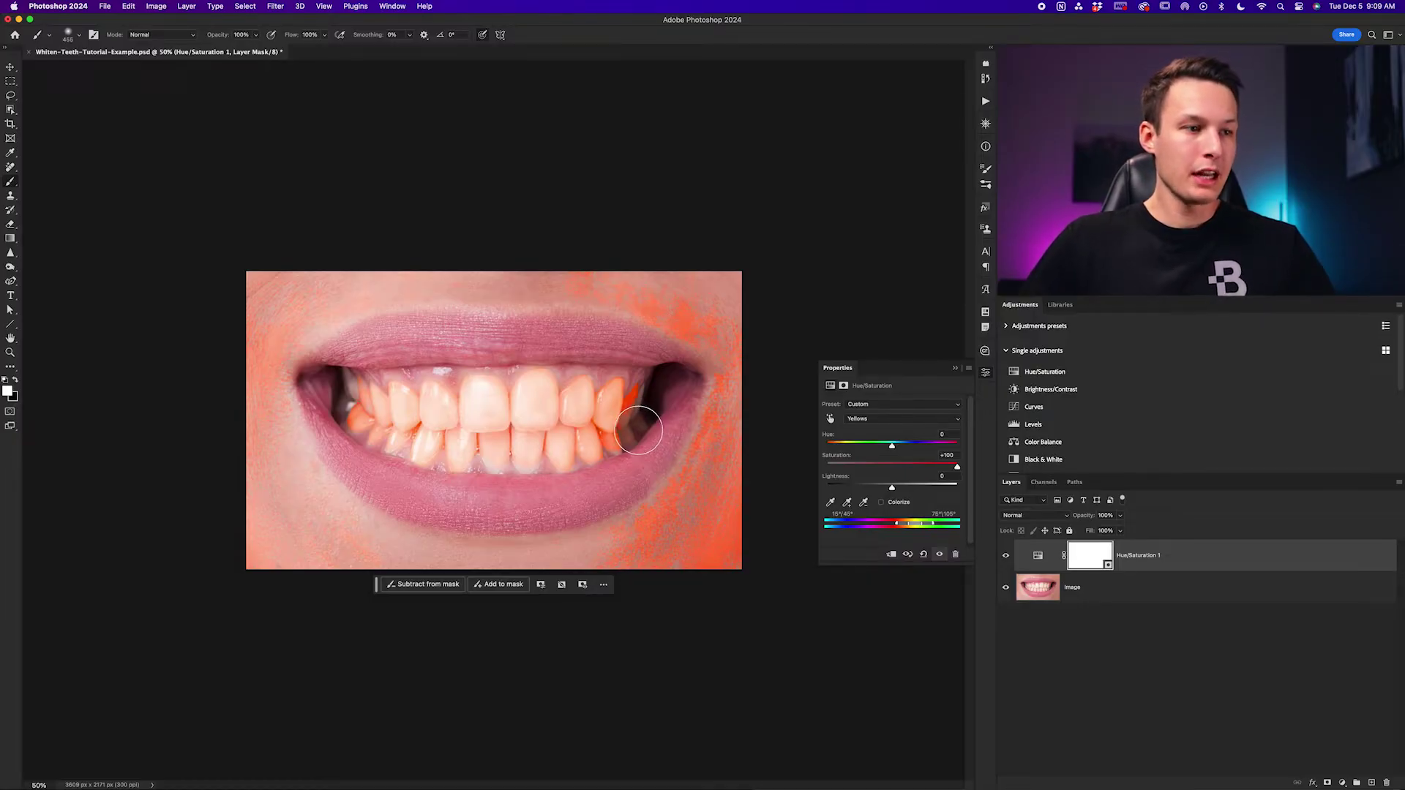
# Zoom in on the teeth to judge the Yellows hue range
pyautogui.press('super+plus')
pyautogui.press('super+plus')
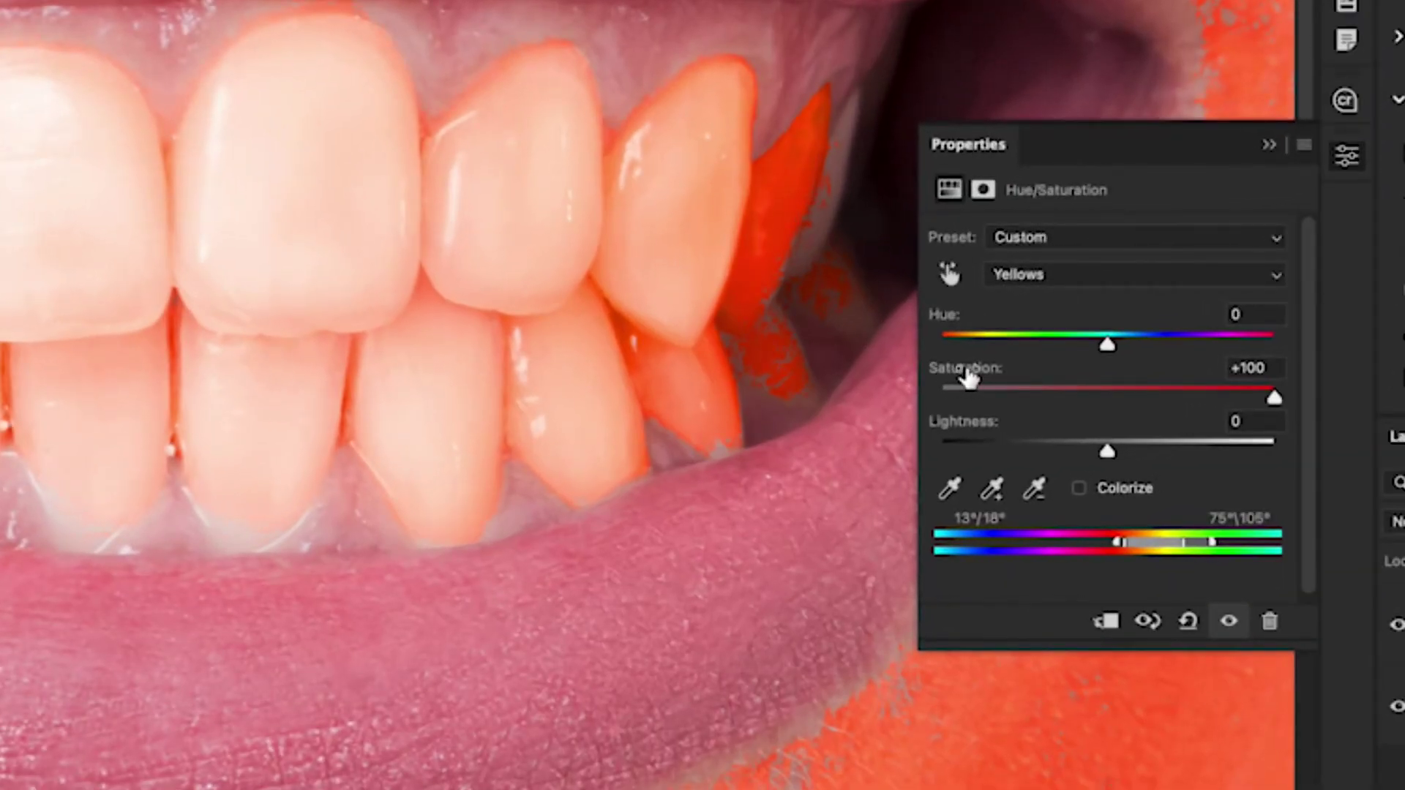
# Reset Yellows saturation to 0, then lower it to about -18 and zoom out to the whole mouth
pyautogui.moveTo(966, 373); pyautogui.dragTo(933, 374)
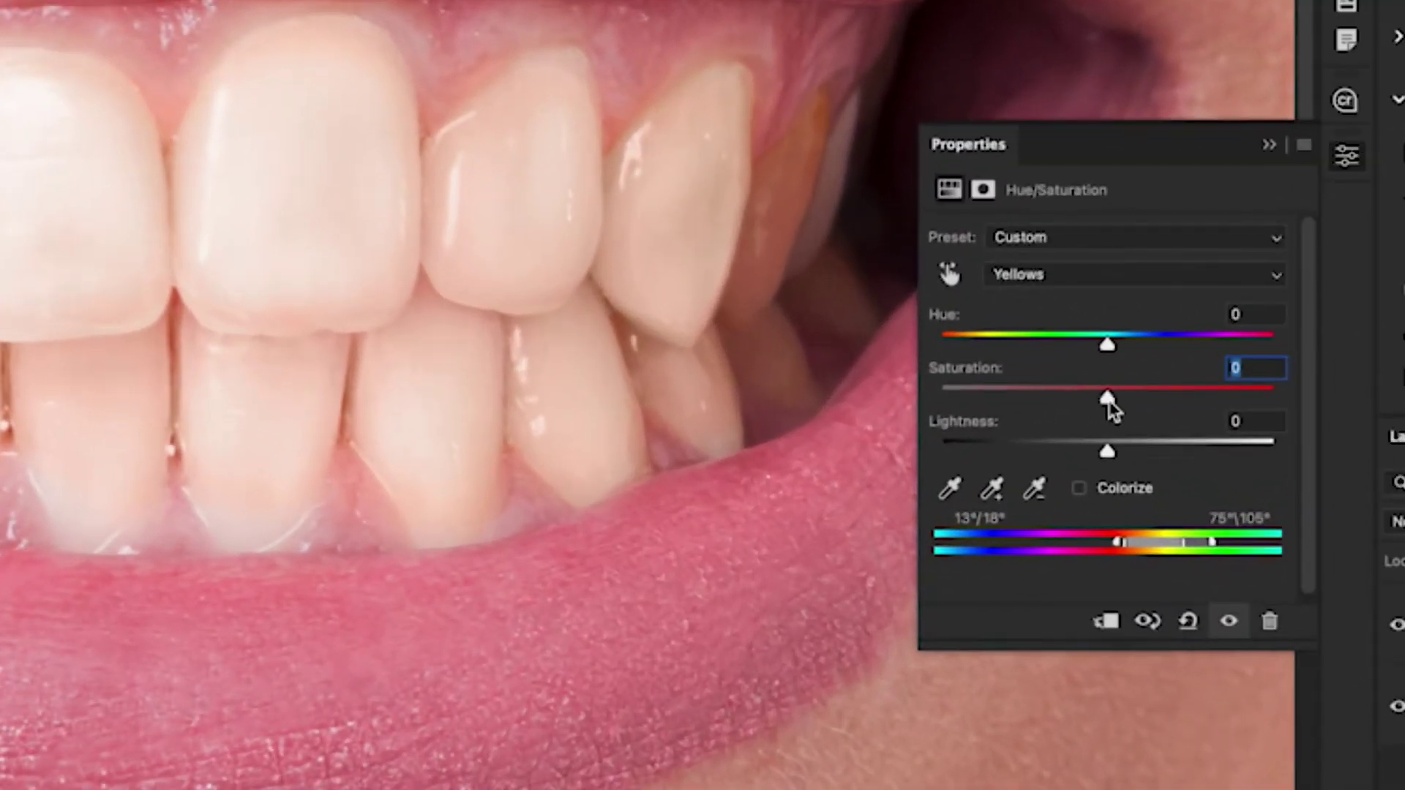
pyautogui.moveTo(1107, 395); pyautogui.dragTo(1078, 395)
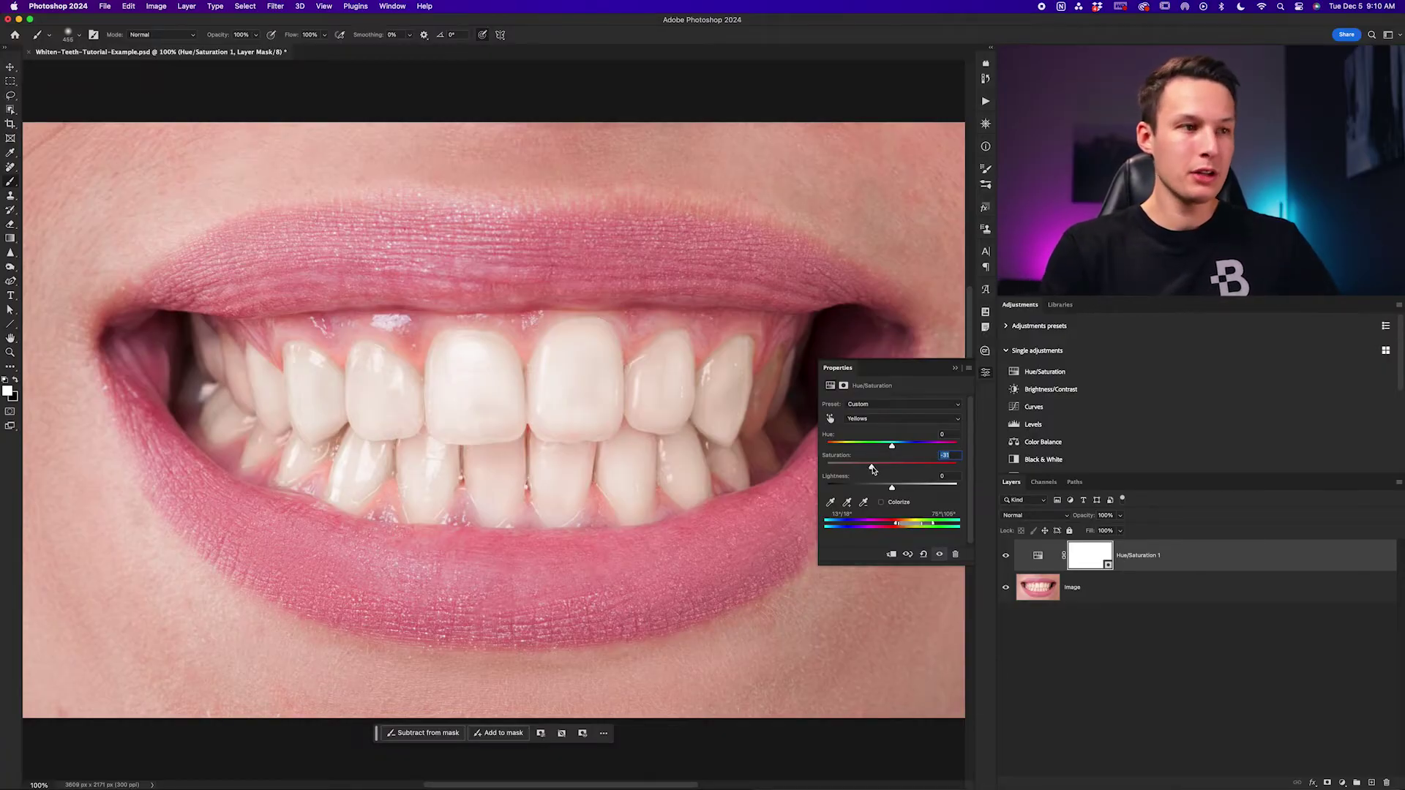
pyautogui.hotkey('ctrl', '-')
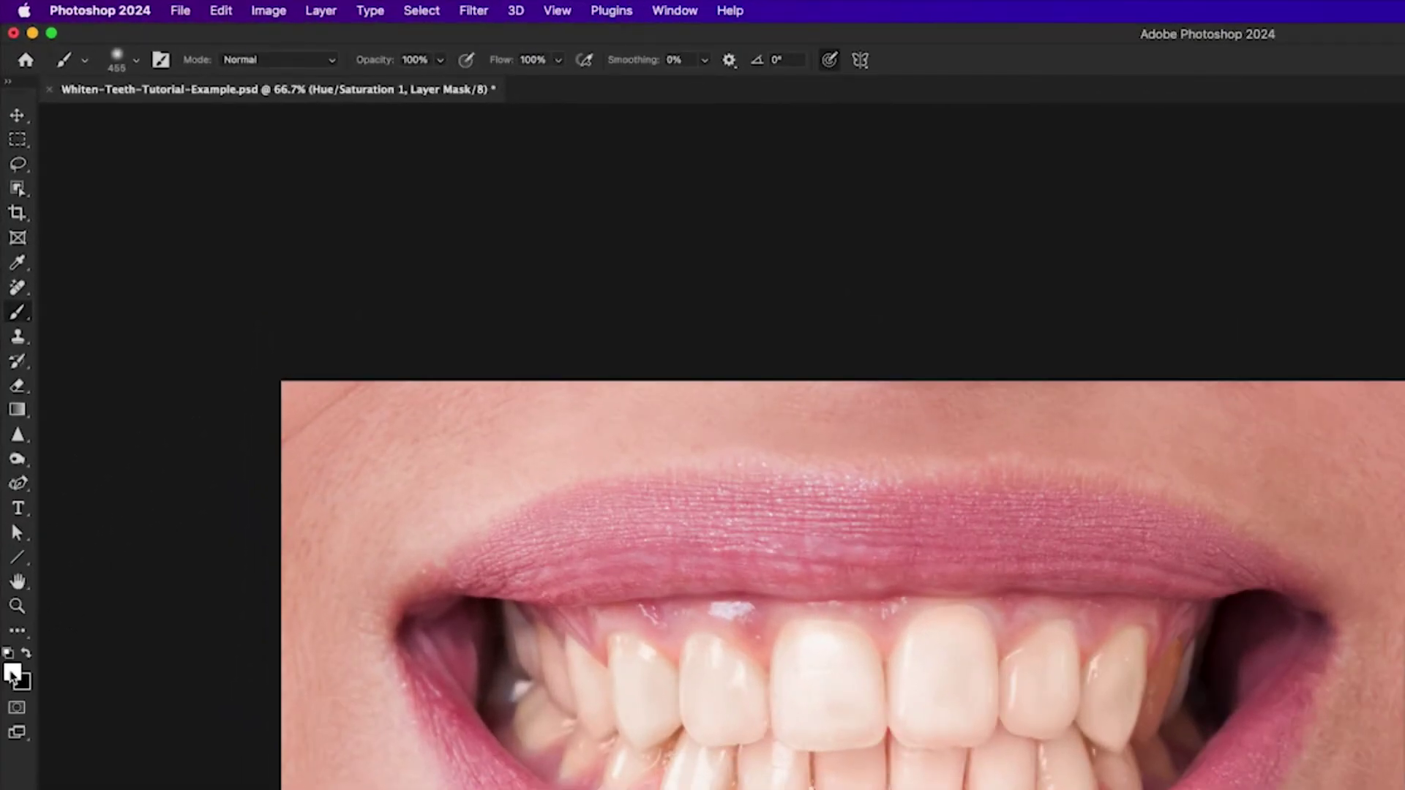
# Make white the foreground colour and set a soft round brush at 0% hardness for mask painting
pyautogui.press('x')
pyautogui.click(16, 672)
pyautogui.click(120, 59)
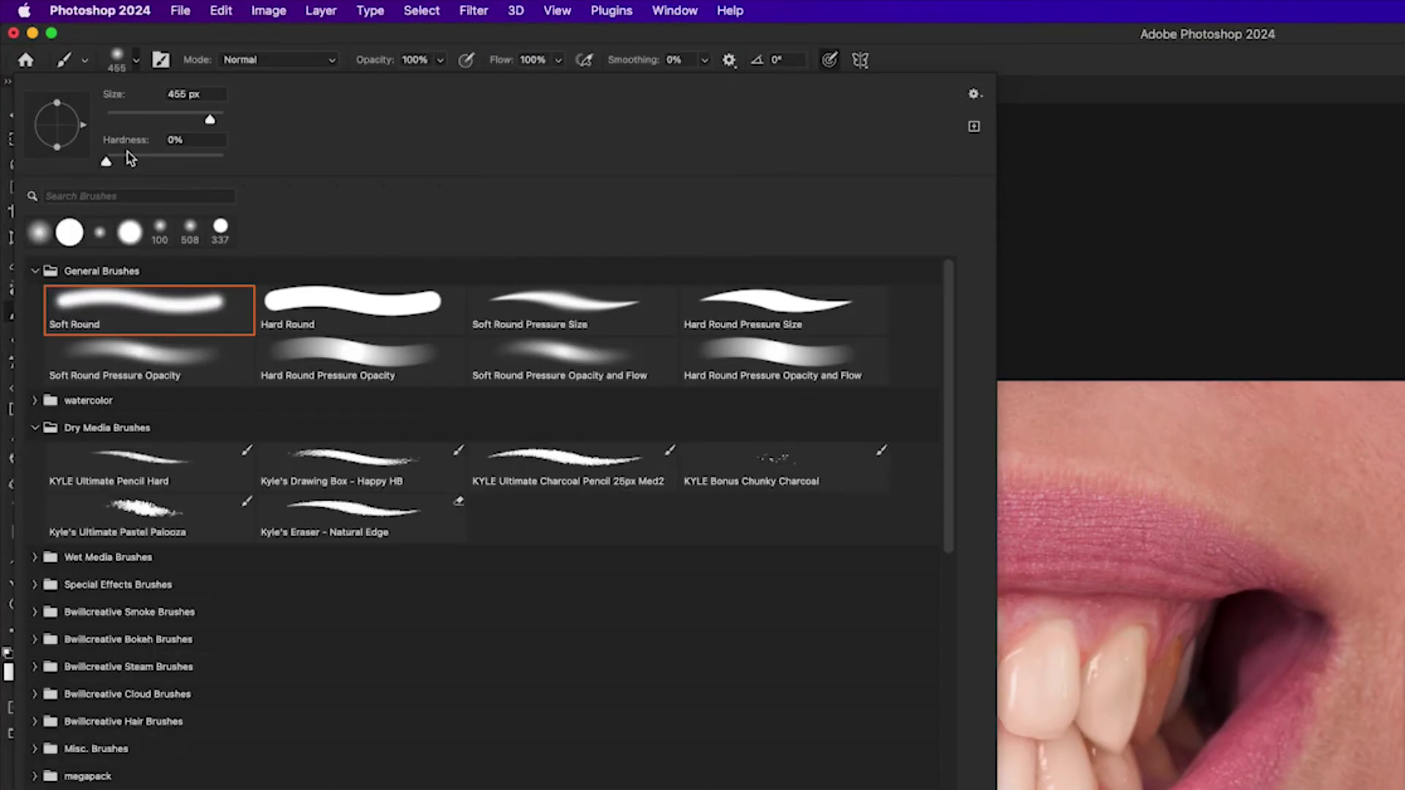
pyautogui.click(131, 68)
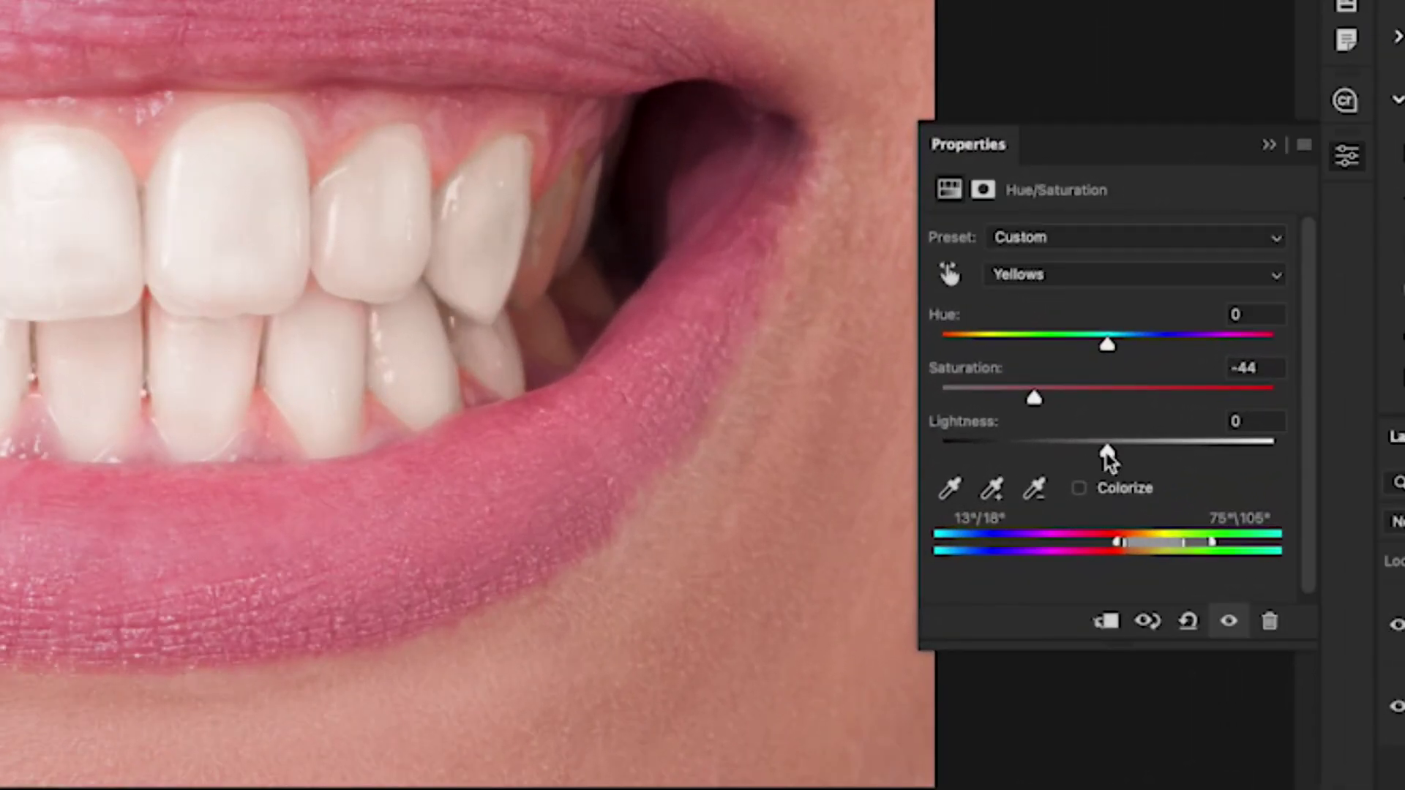
# Raise Yellows lightness to about +4 for brighter teeth
pyautogui.moveTo(1108, 453); pyautogui.dragTo(1116, 452)
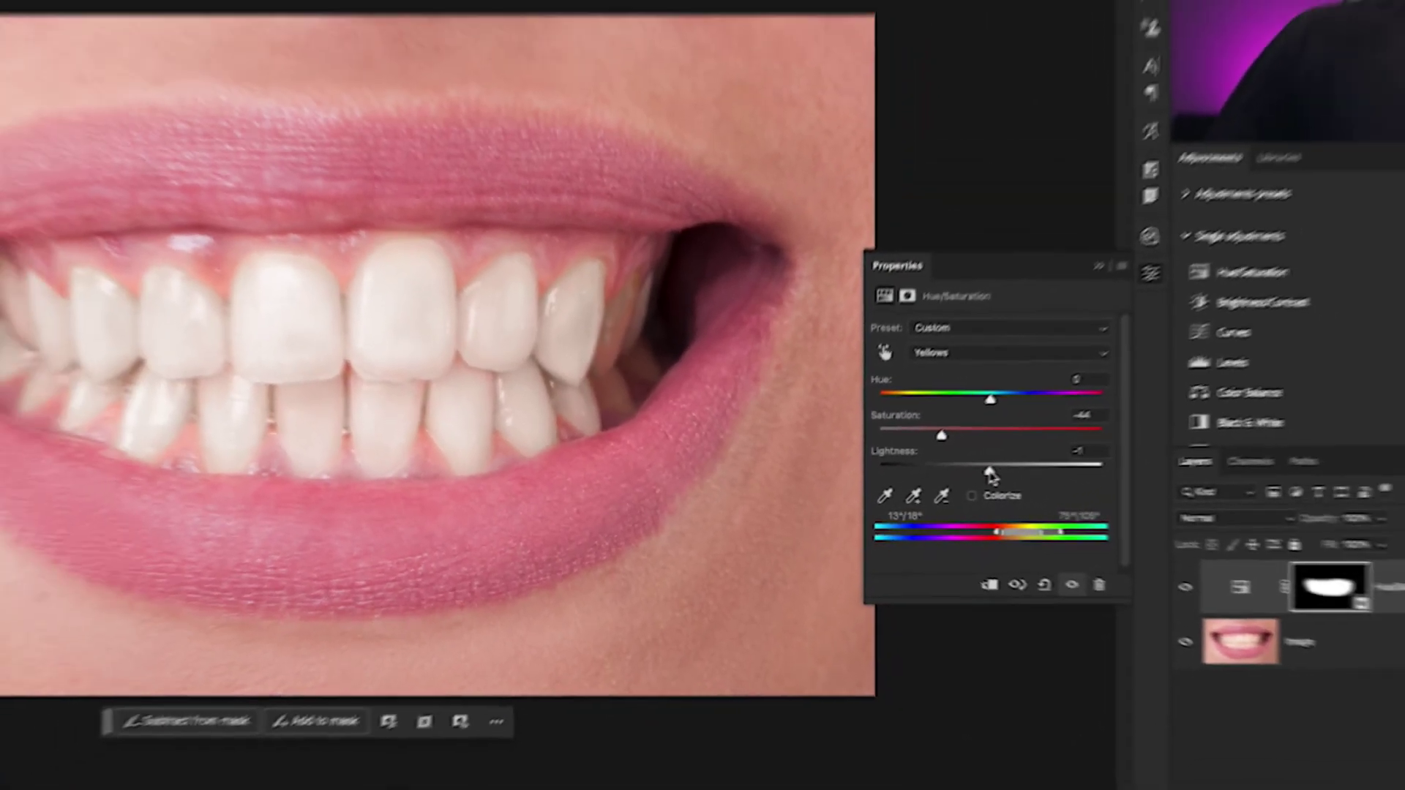